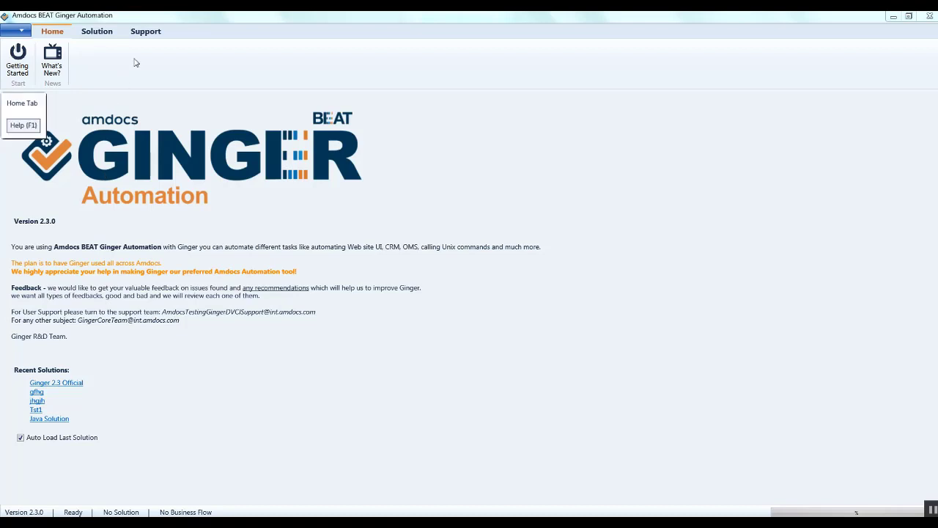
Switch to the Solution tab to show the create-new and open-existing solution options
click(96, 31)
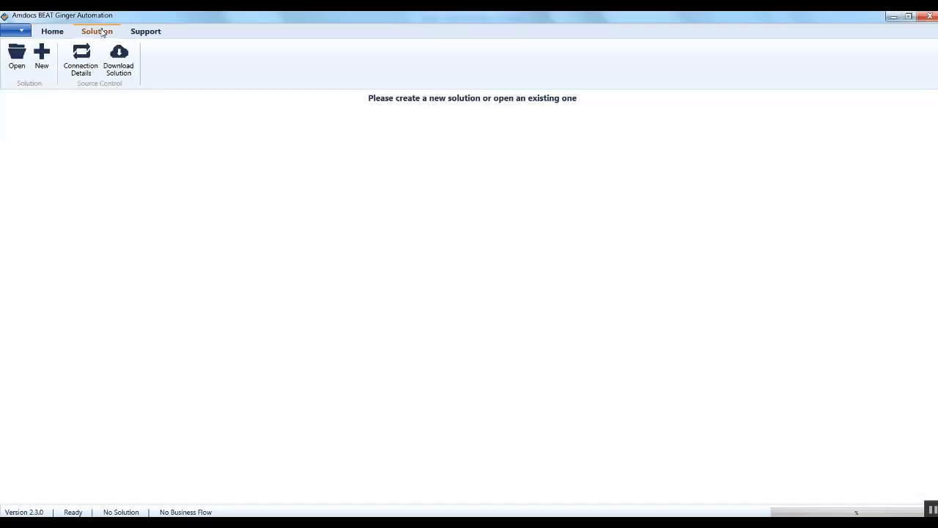
Start a new solution in folder D:\ and enter the main application name
click(43, 57)
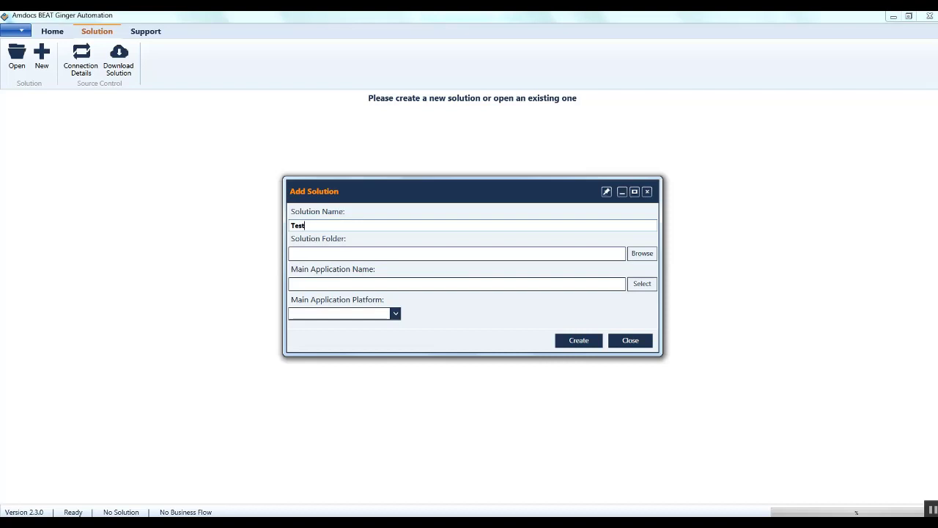
click(637, 253)
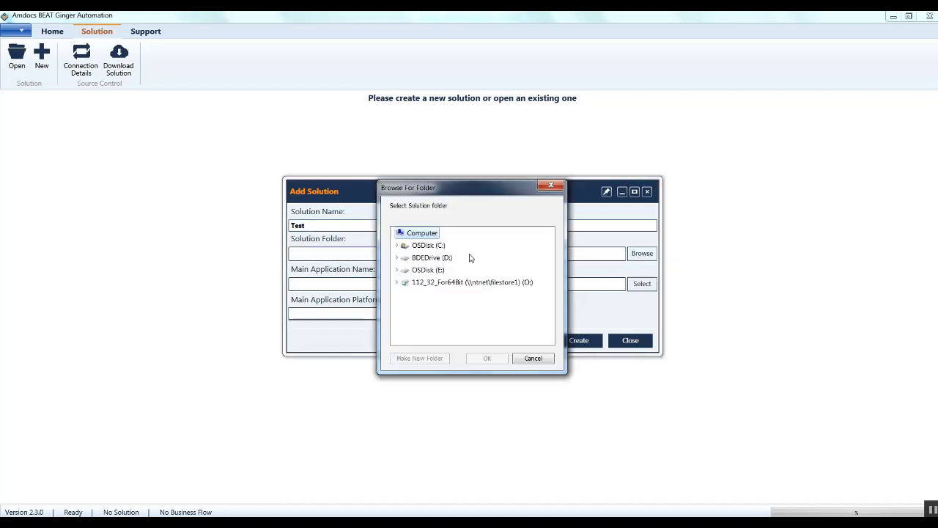
click(440, 257)
click(487, 358)
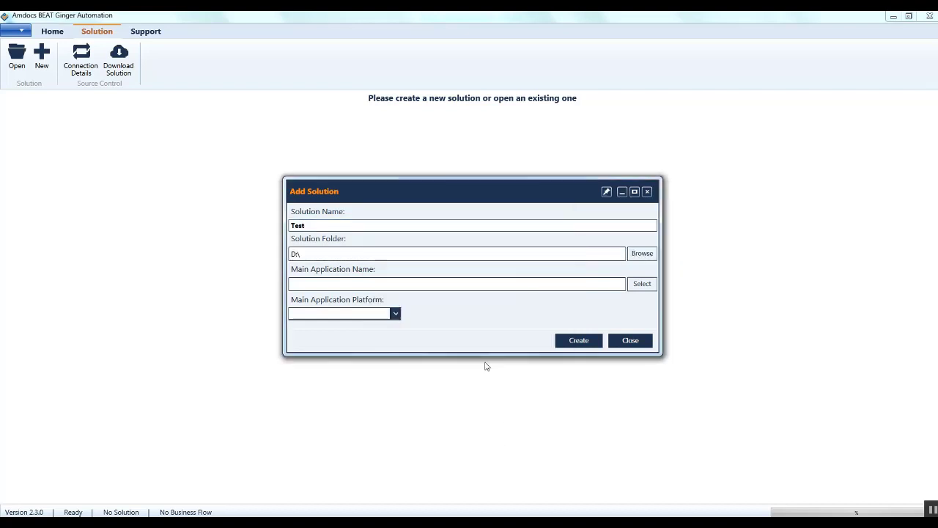
click(613, 284)
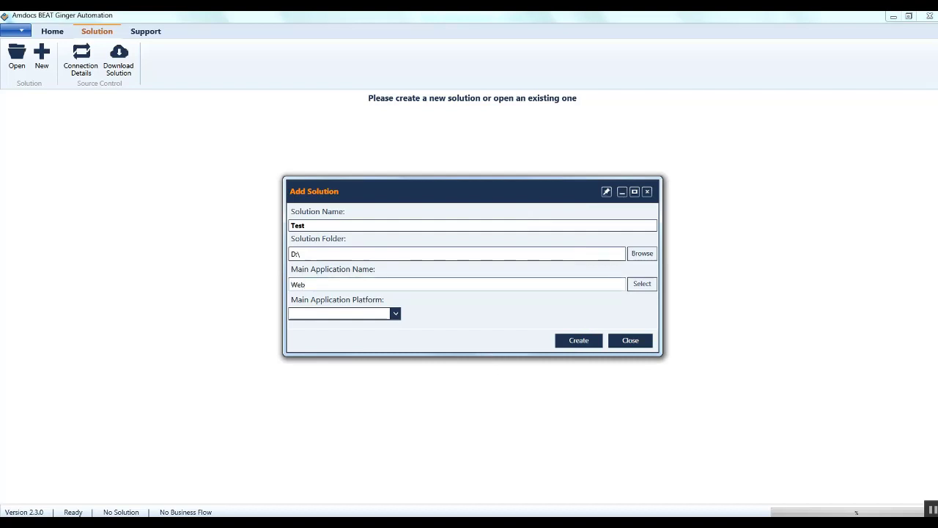
click(642, 283)
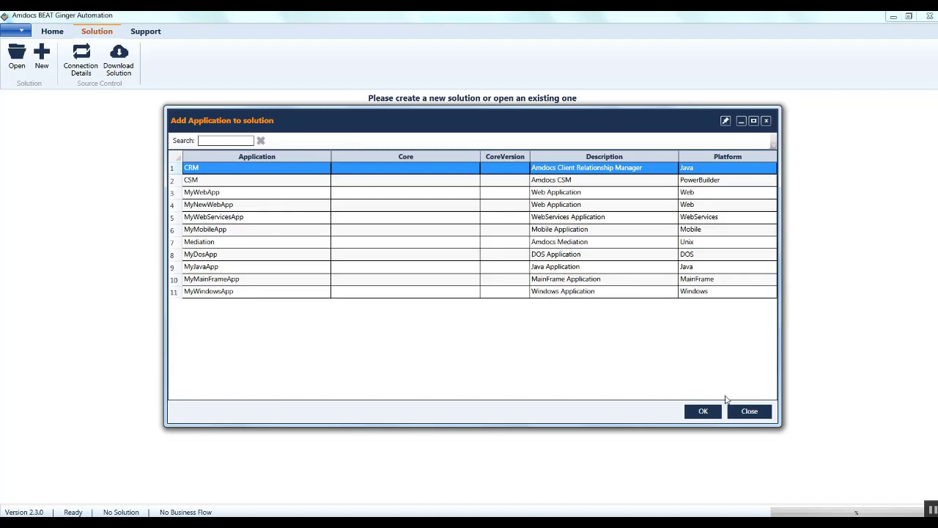
click(749, 412)
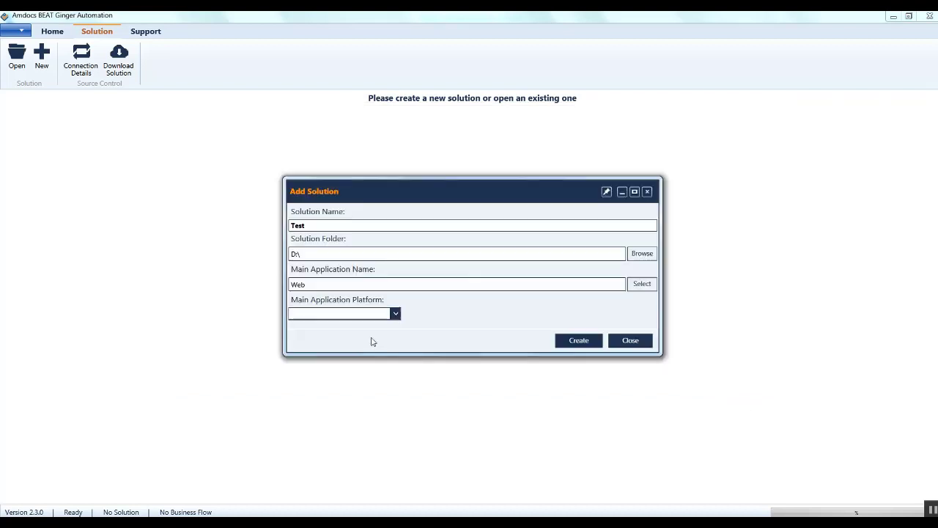
Set the main application platform to Web and create the Test solution
click(396, 314)
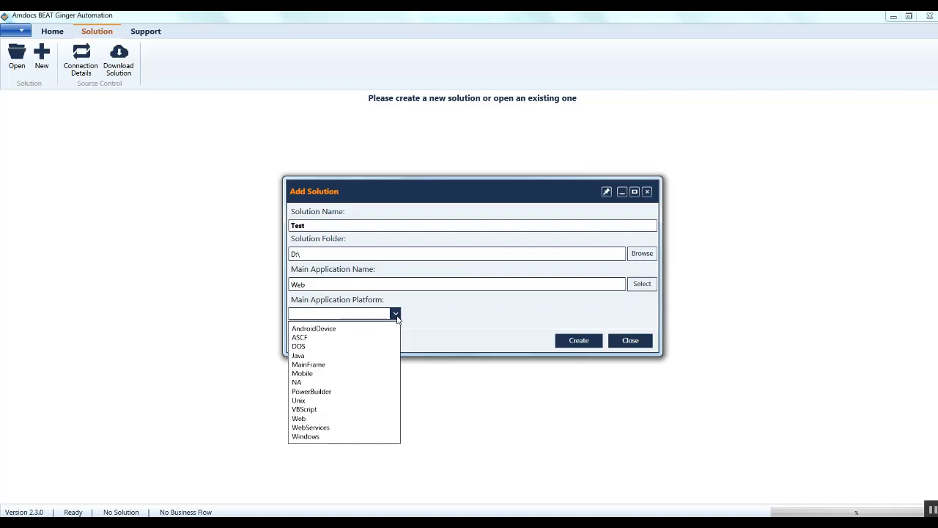
click(332, 418)
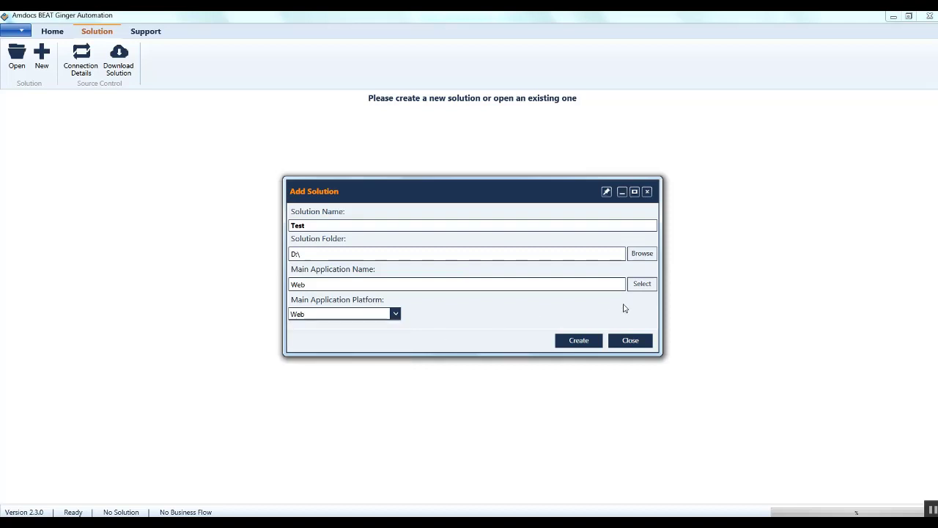
click(643, 284)
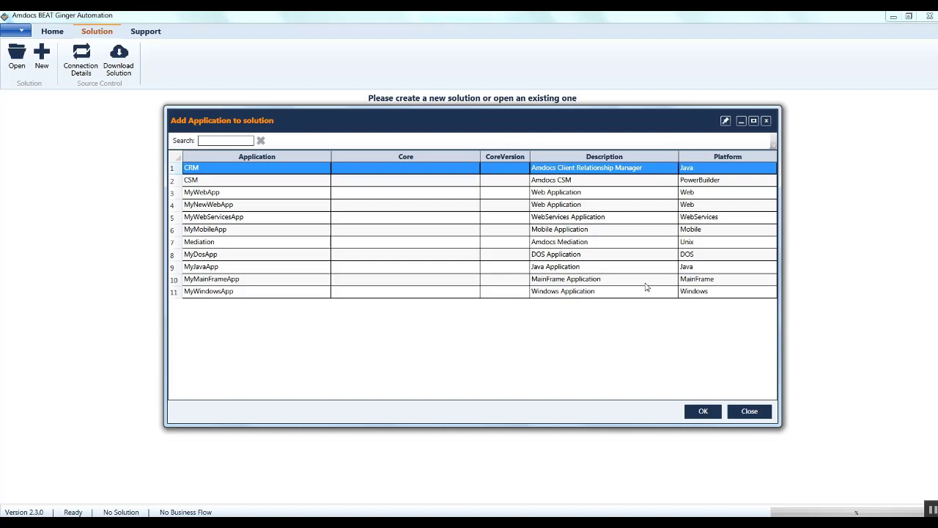
click(749, 411)
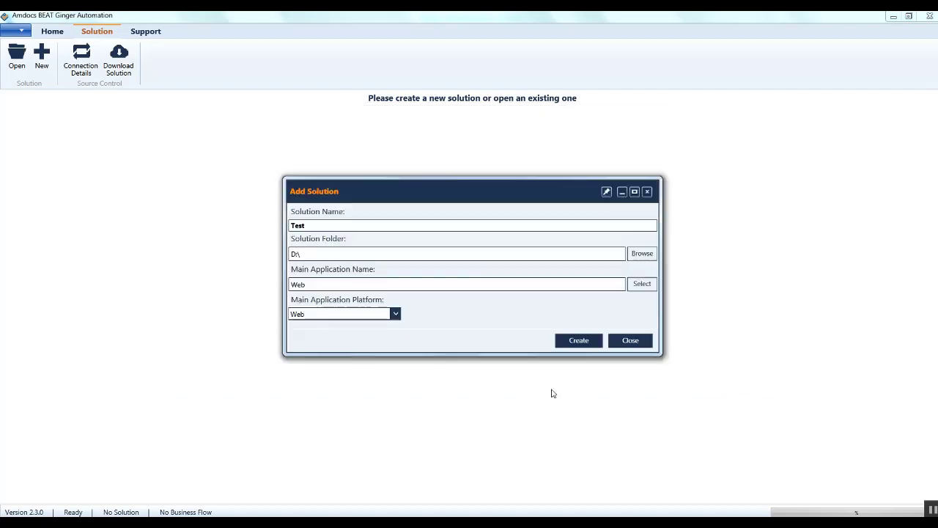
click(577, 346)
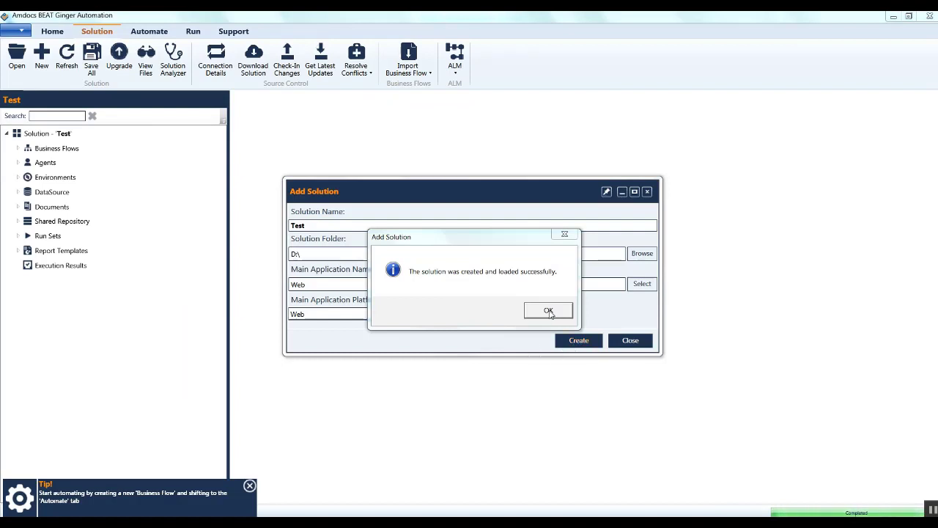
click(548, 311)
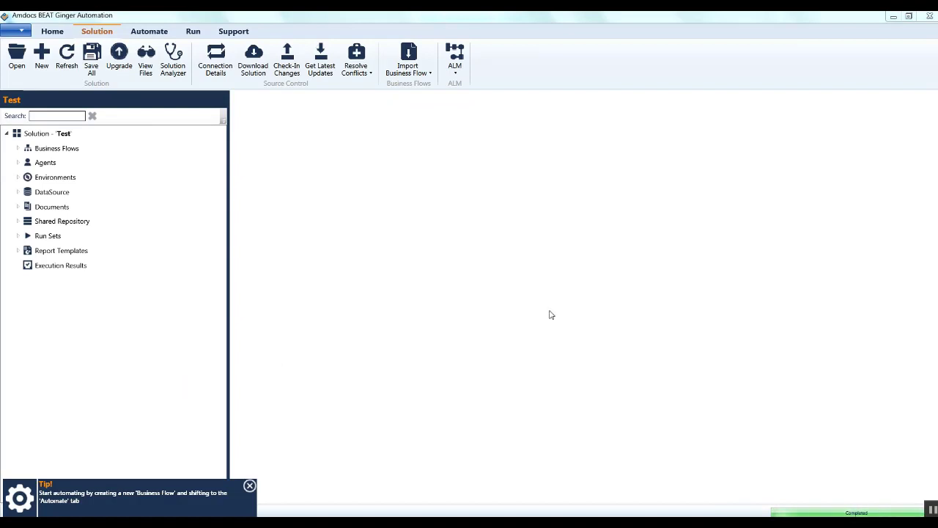
Expand Business Flows and show the Test solution's details: folder D:\Test\, Web on Web
click(18, 148)
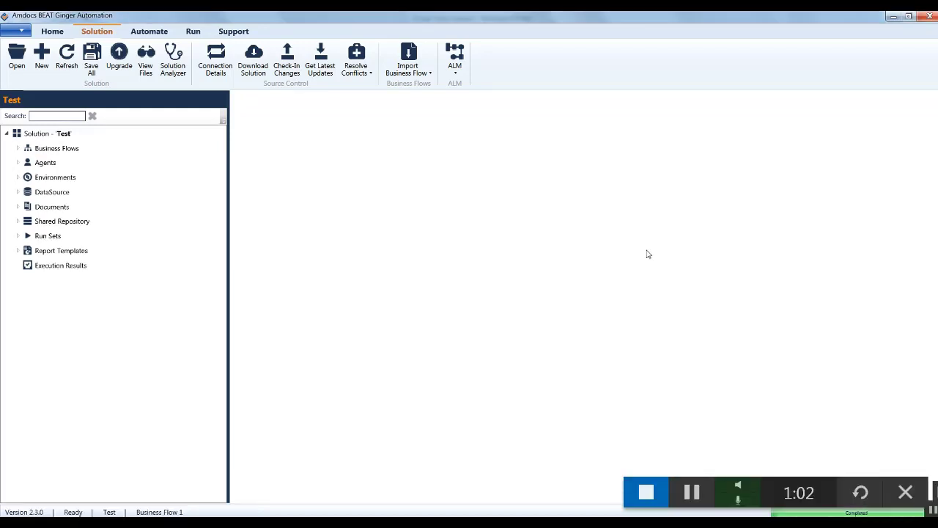
click(45, 138)
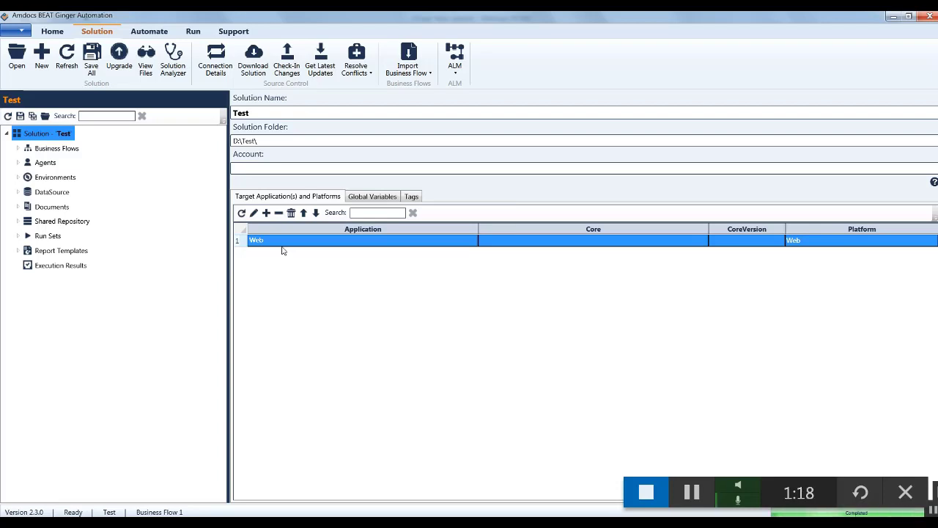
Add Mediation on the Unix platform as a second target application
click(267, 213)
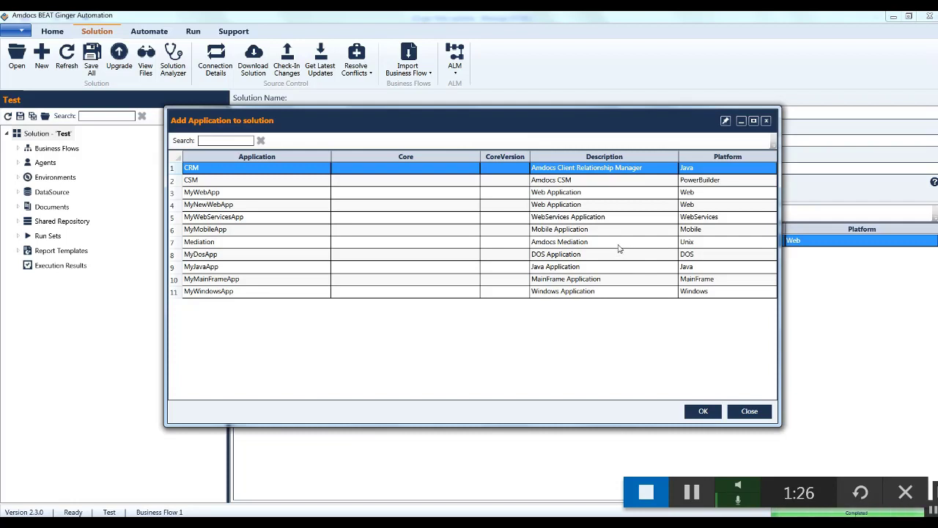
click(620, 248)
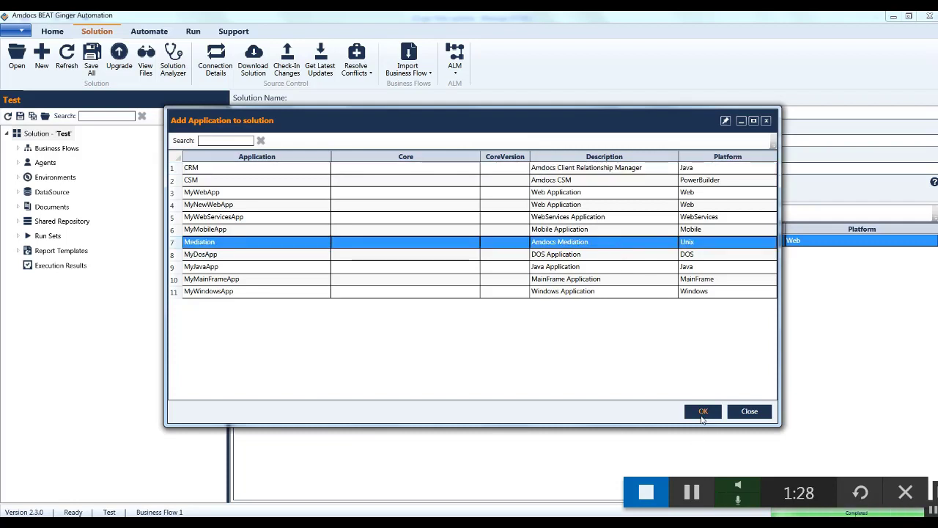
click(702, 415)
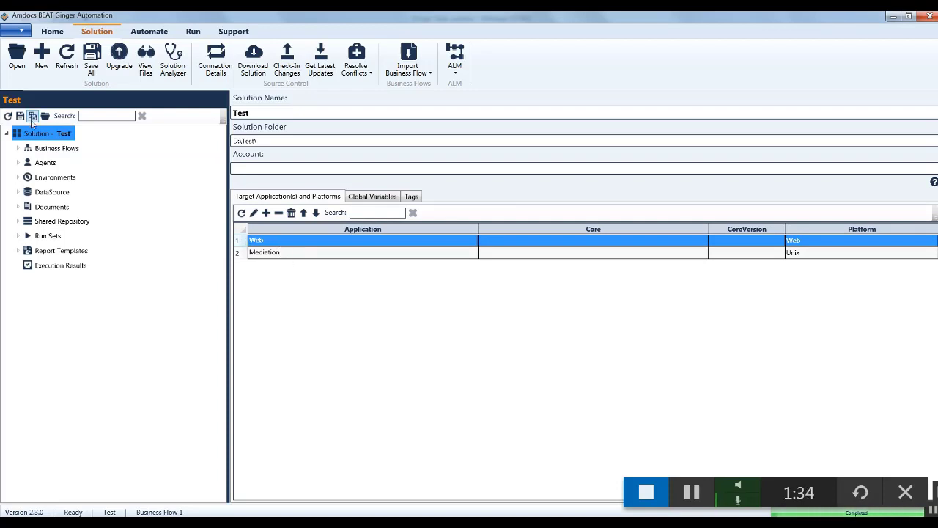
click(286, 254)
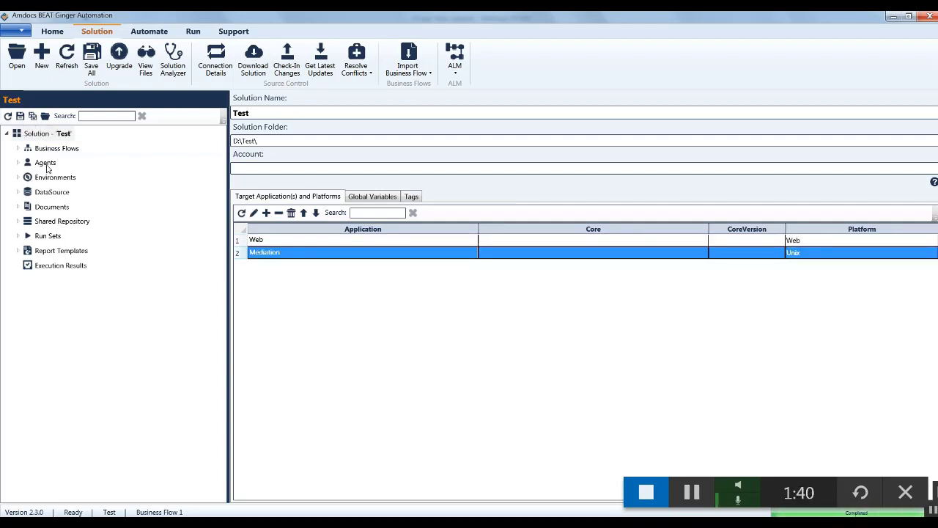
Add a new agent named unix1 with platform Unix and driver type UnixShell
right_click(47, 165)
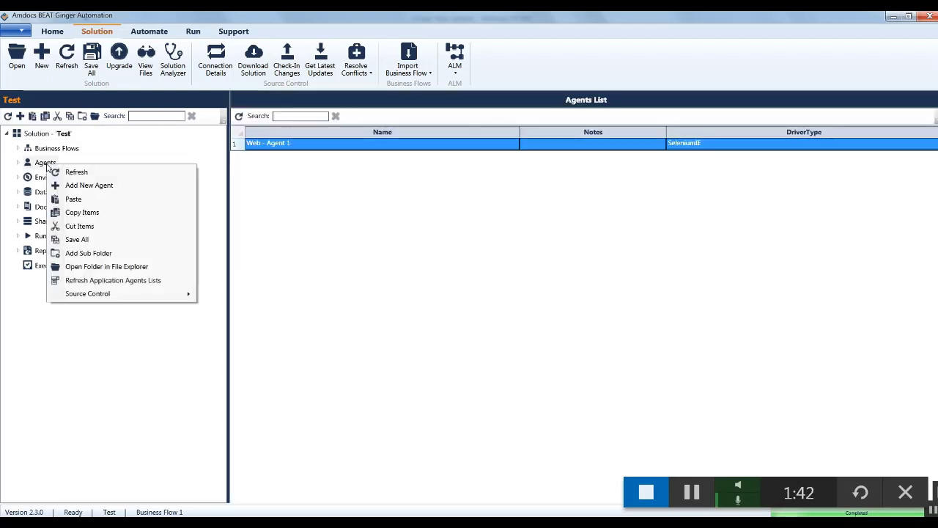
click(83, 186)
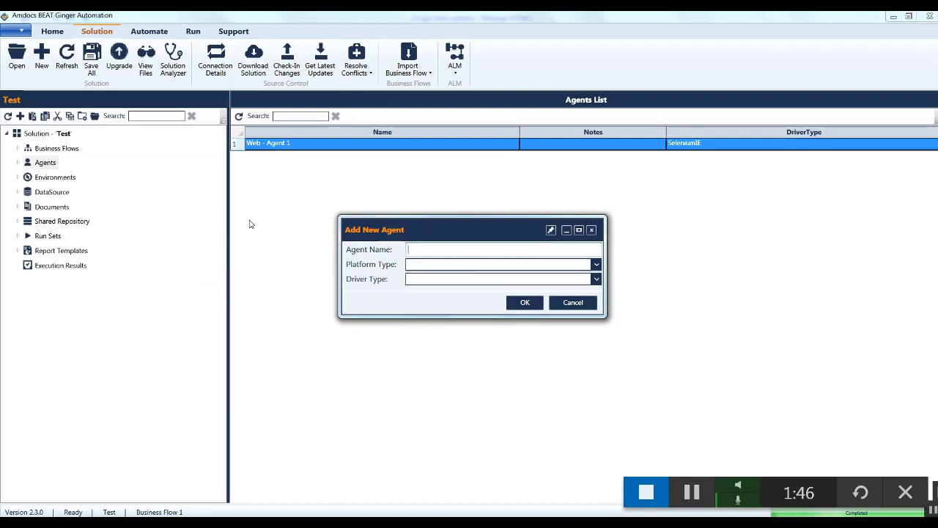
text(u)
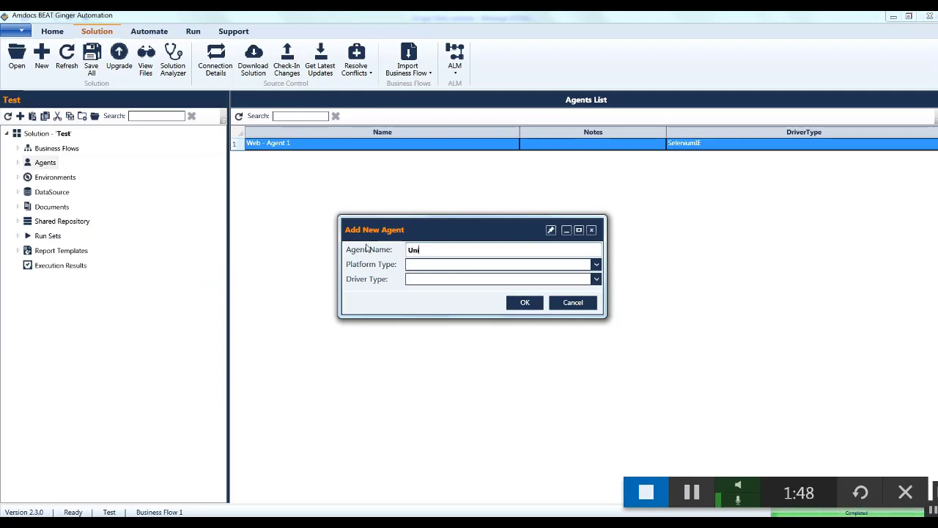
text(nix1)
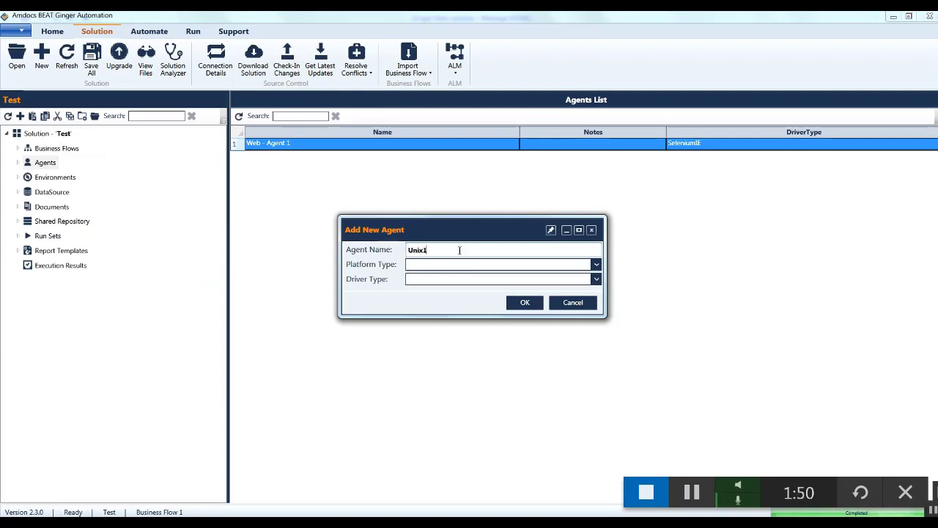
click(595, 265)
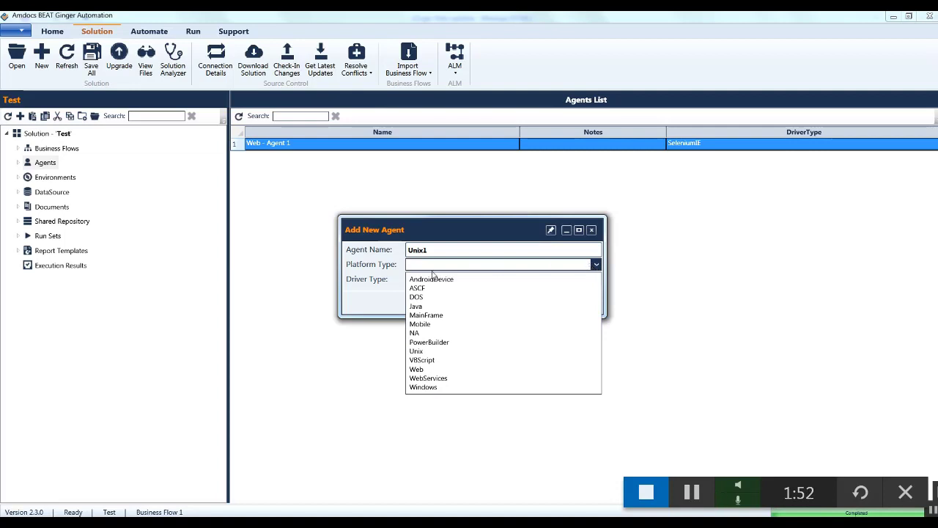
click(423, 352)
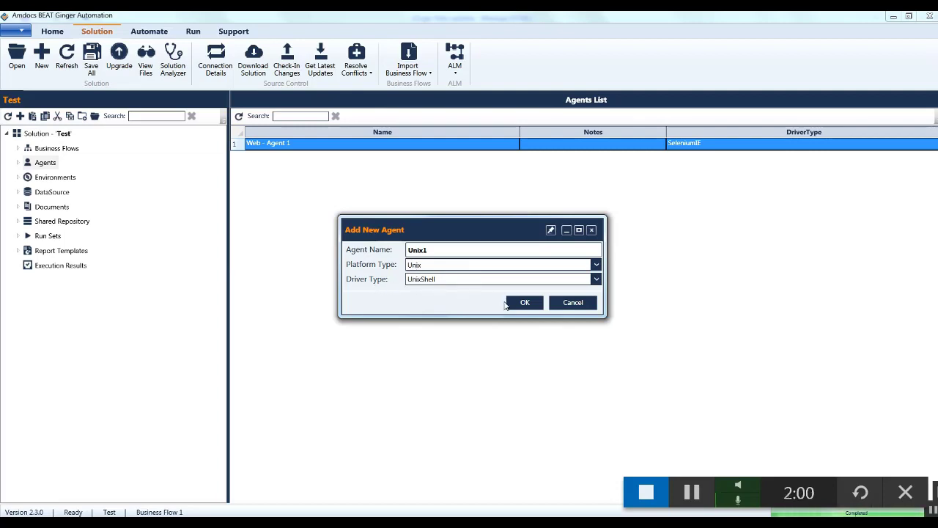
Create the Unix1 agent and review its Host, UserName and Password driver parameters
click(524, 303)
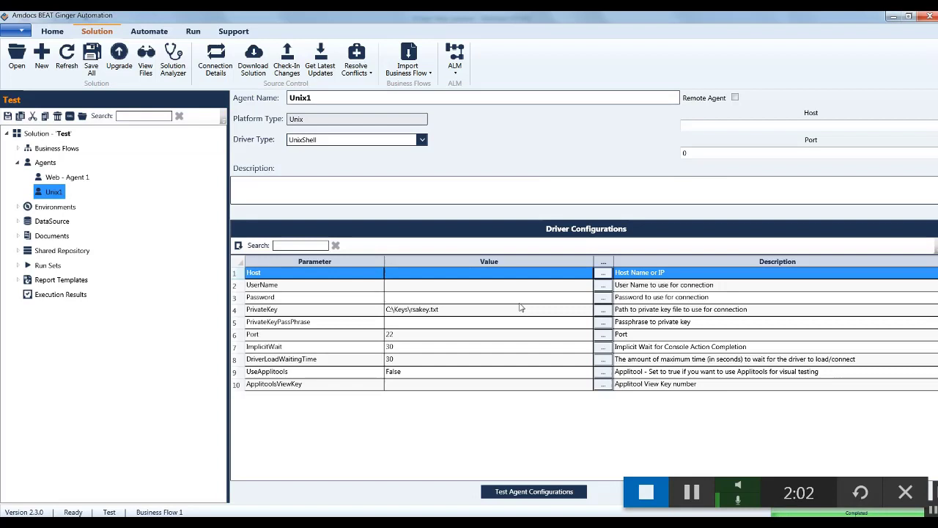
click(449, 275)
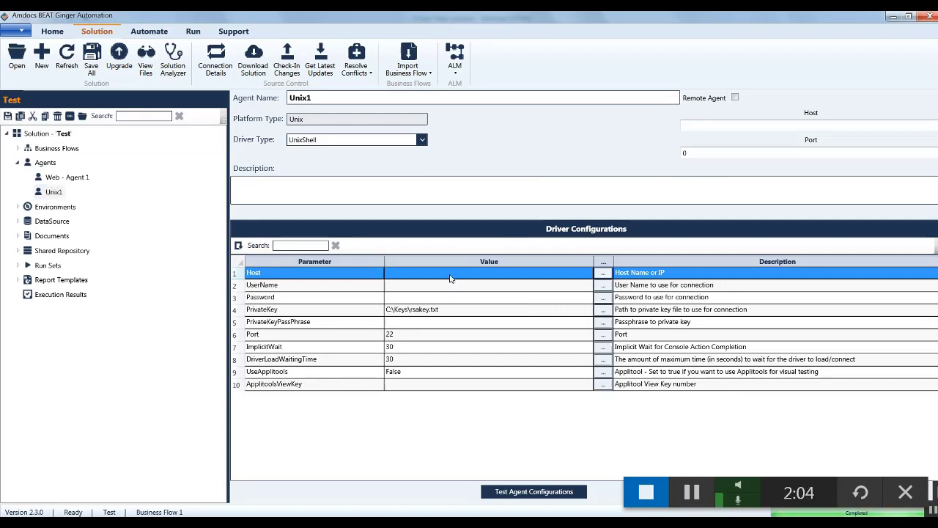
click(452, 273)
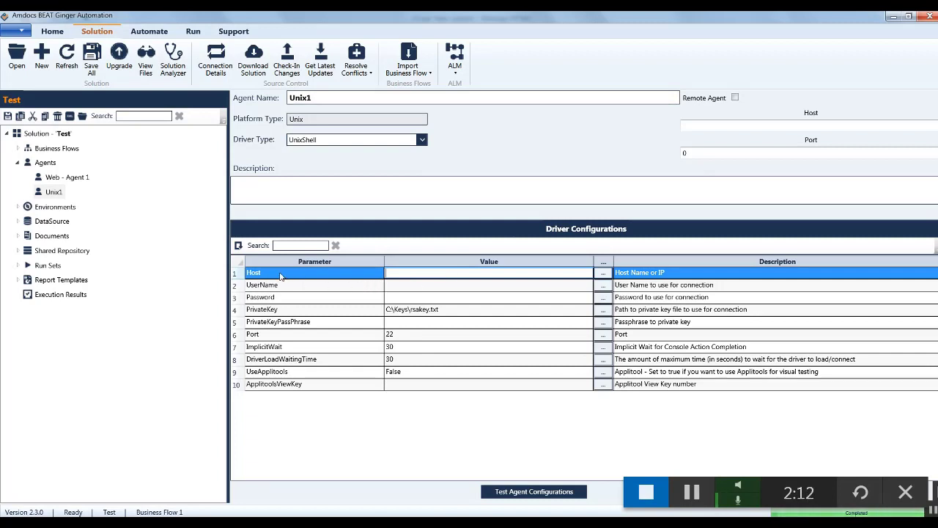
click(410, 286)
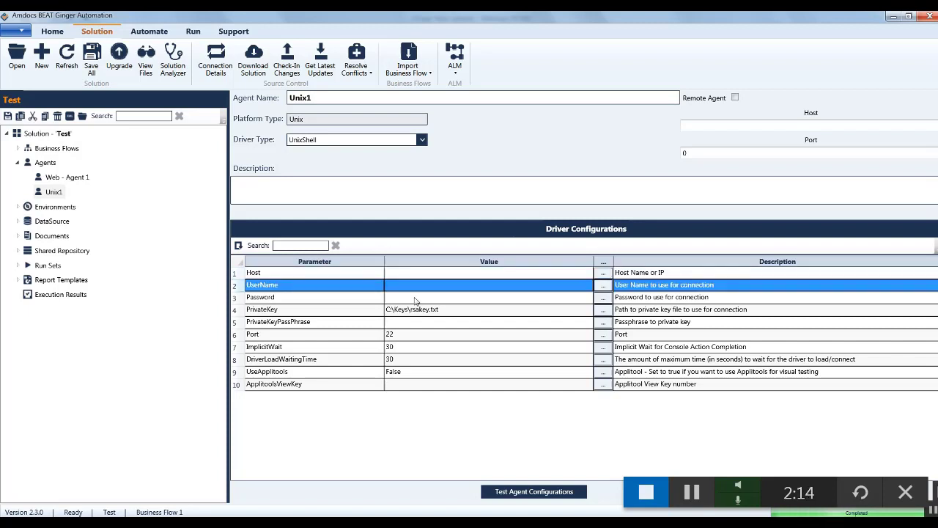
click(415, 298)
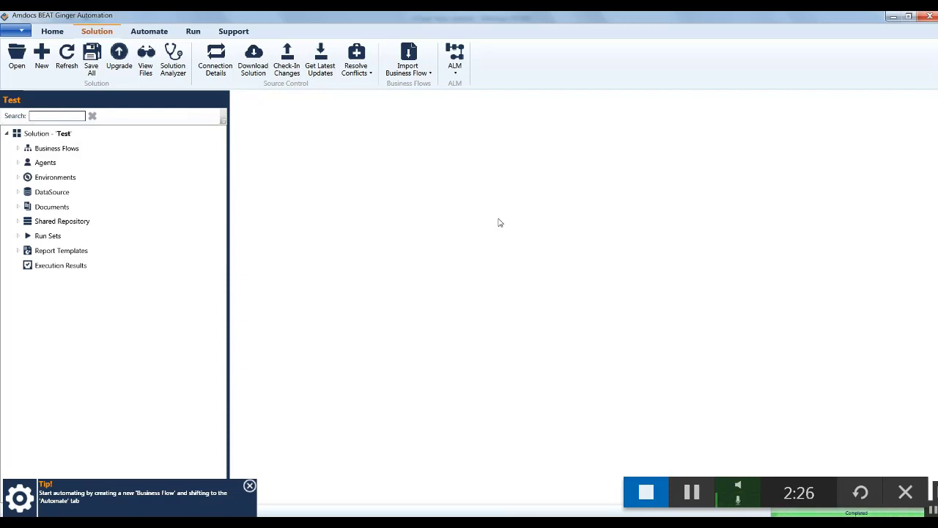
Open the Test2 solution from the D: drive and expand its Business Flows and Agents
click(17, 58)
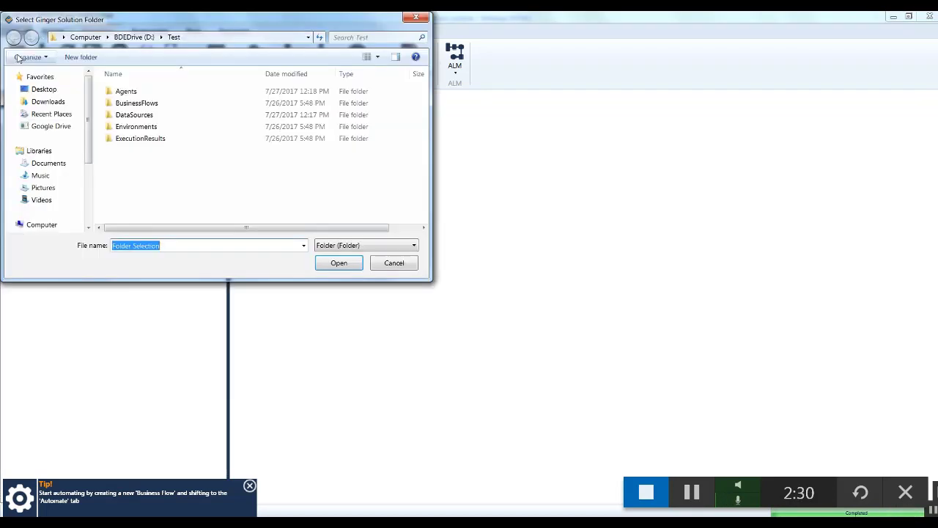
scroll(44, 165, down, 3)
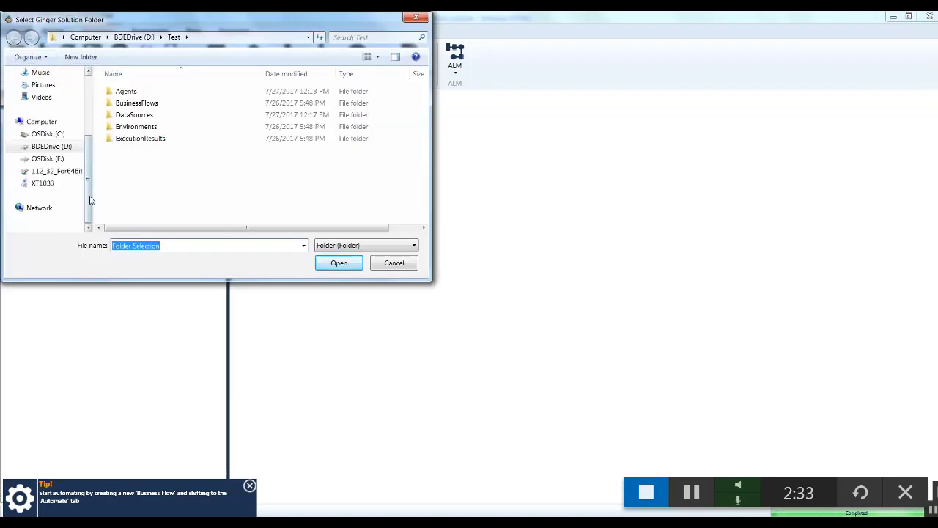
click(46, 147)
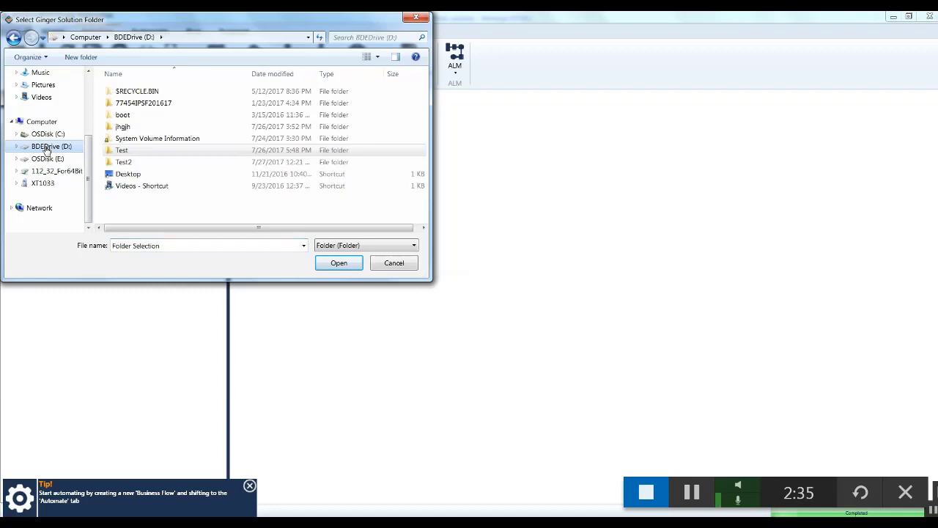
double_click(129, 163)
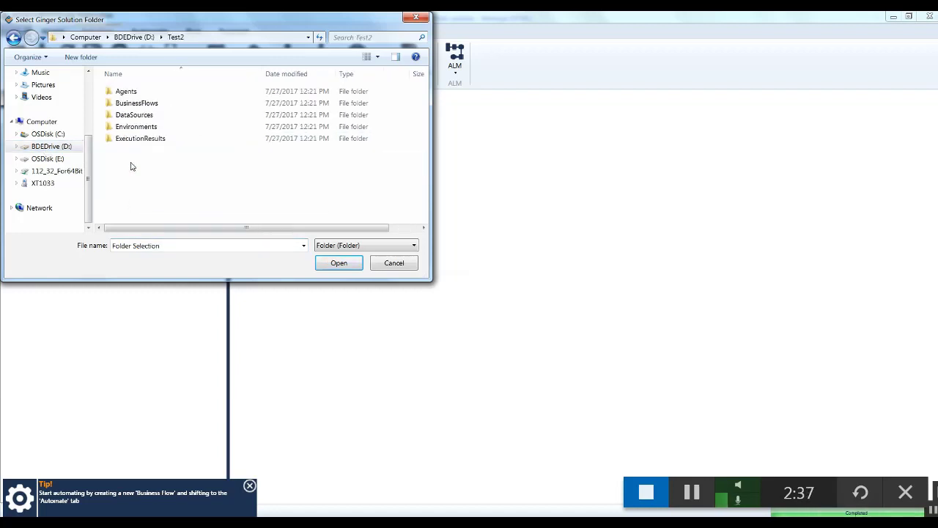
click(337, 263)
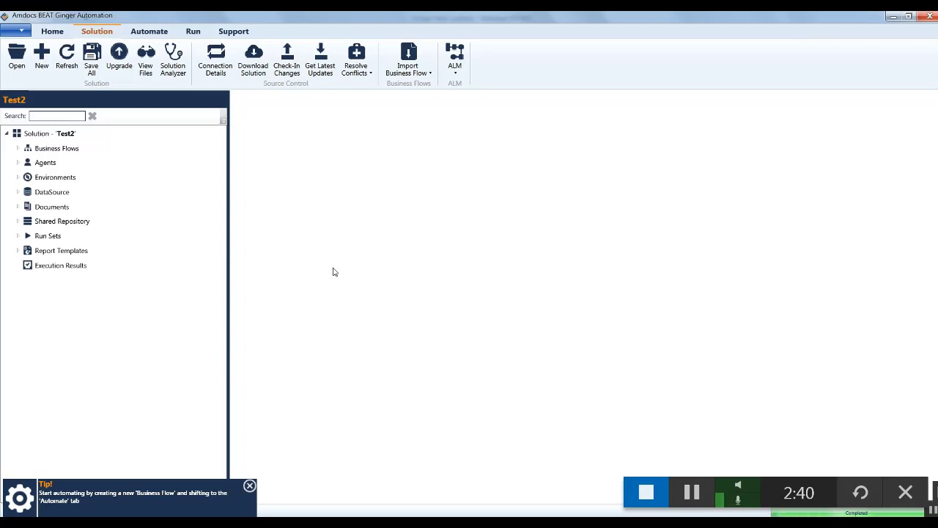
click(17, 148)
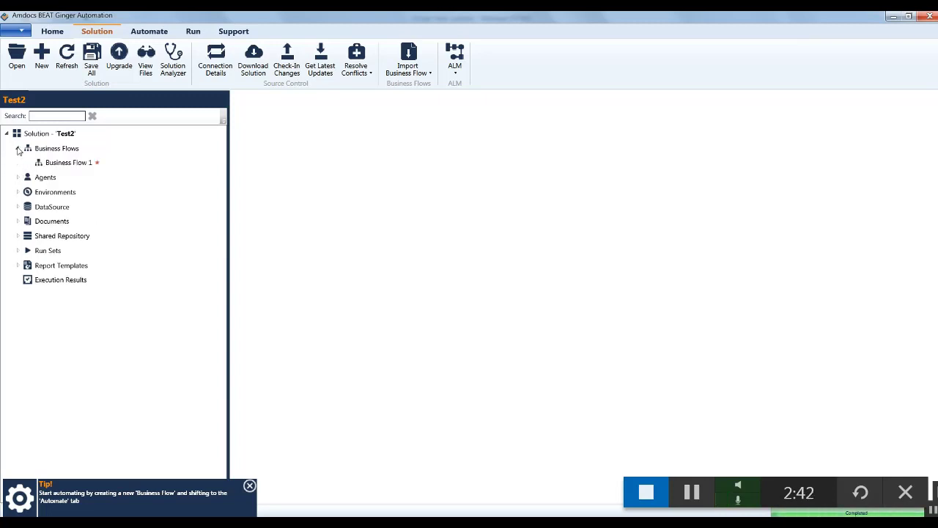
click(18, 177)
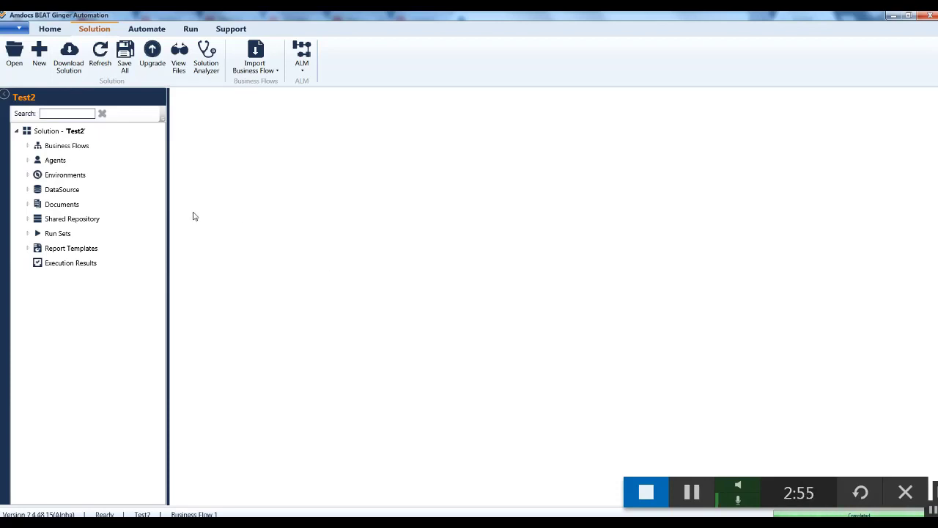
Download Solution with SVN as source control type, checking URL and password, then connect
click(68, 66)
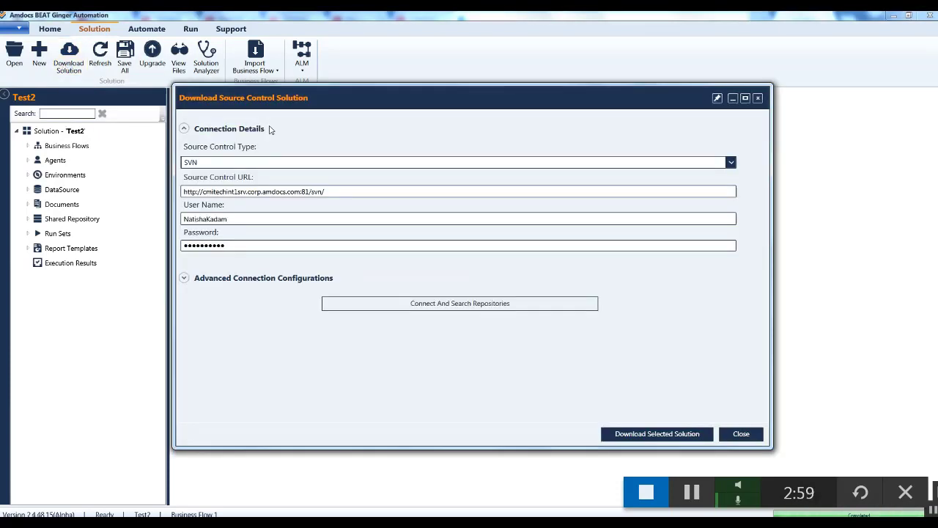
click(339, 162)
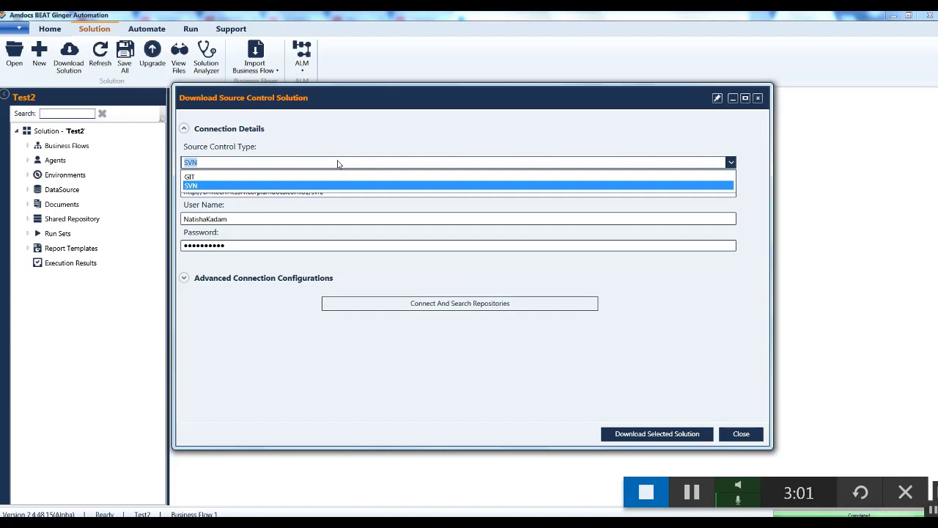
click(213, 189)
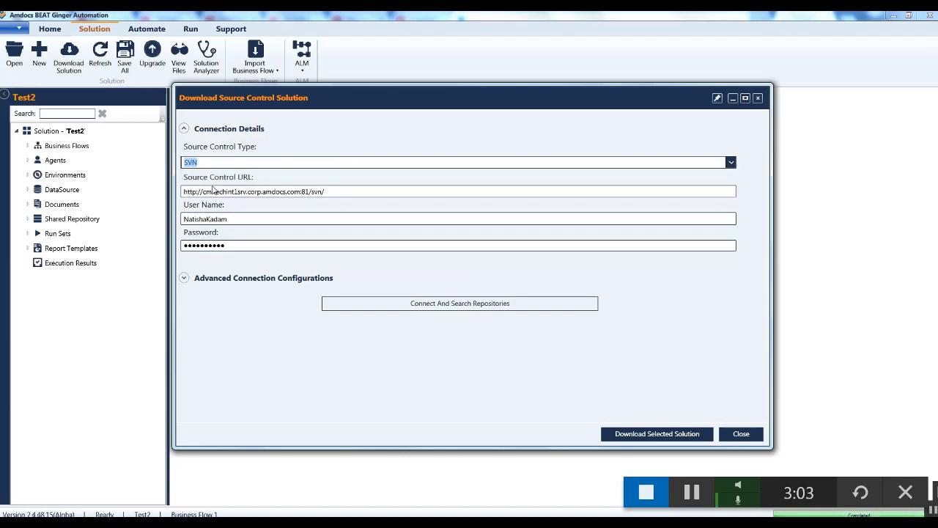
click(357, 192)
key(shift+Home)
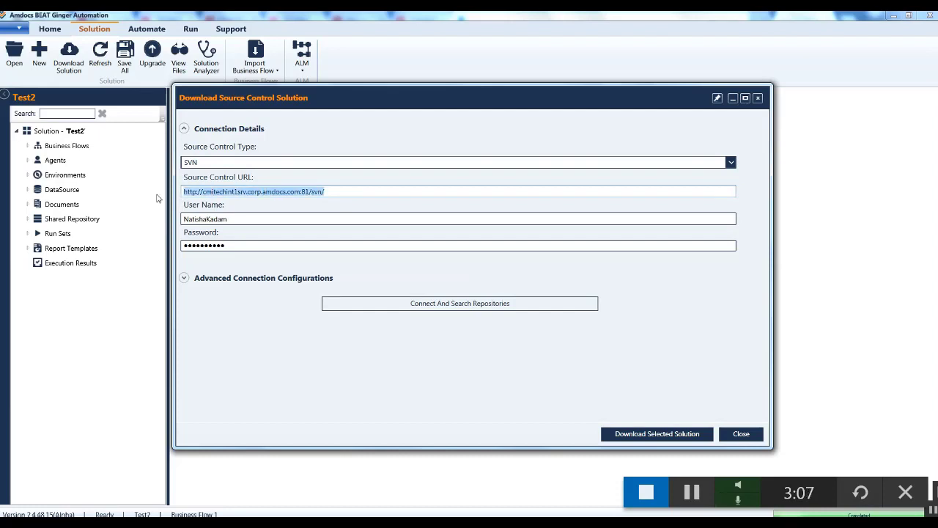
click(341, 191)
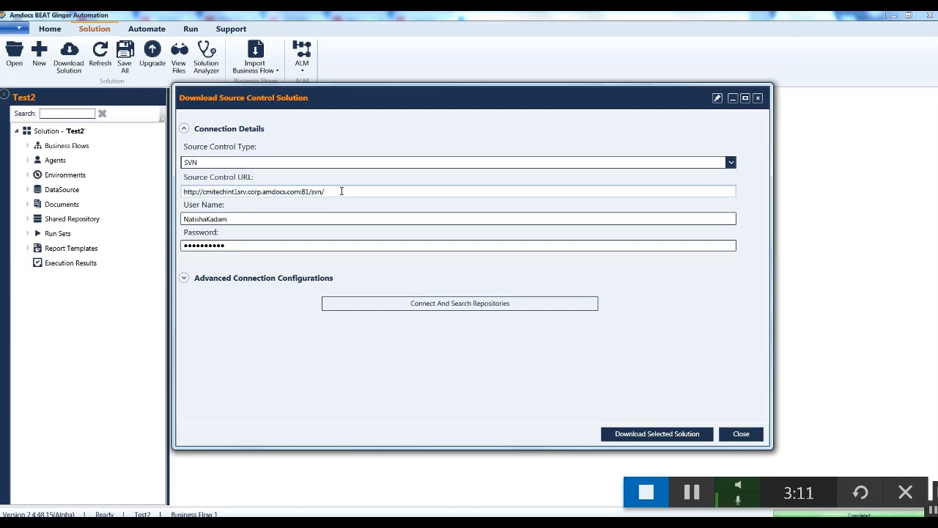
click(265, 245)
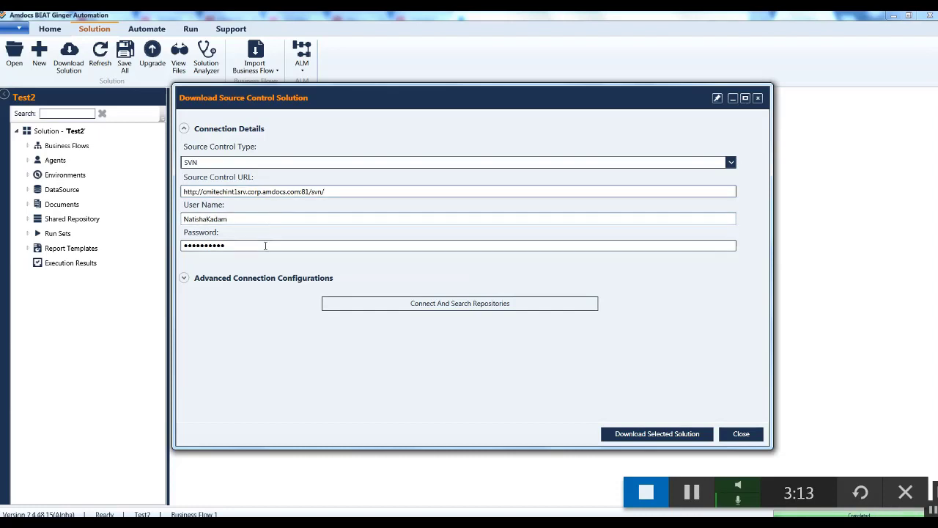
click(452, 308)
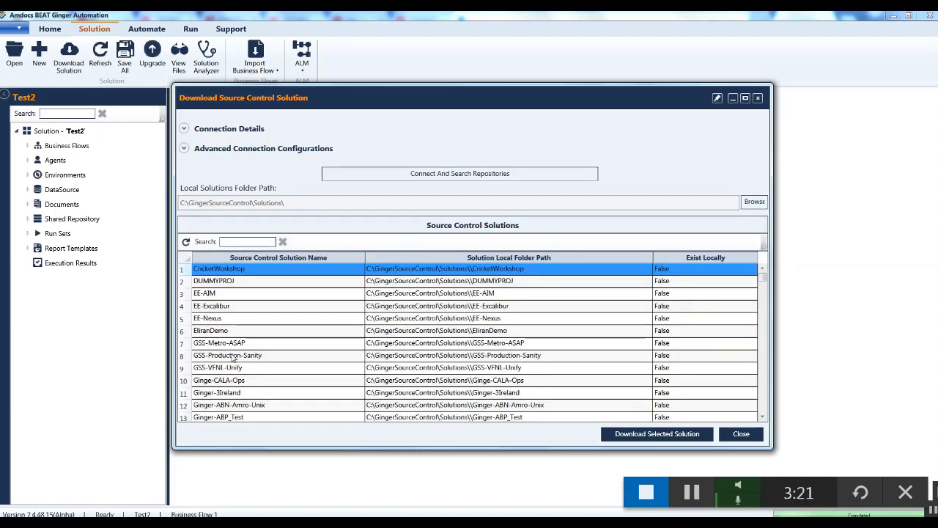
Filter the repository list with 'regre' and download Ginger_Regression_Testing
click(235, 242)
text(regre)
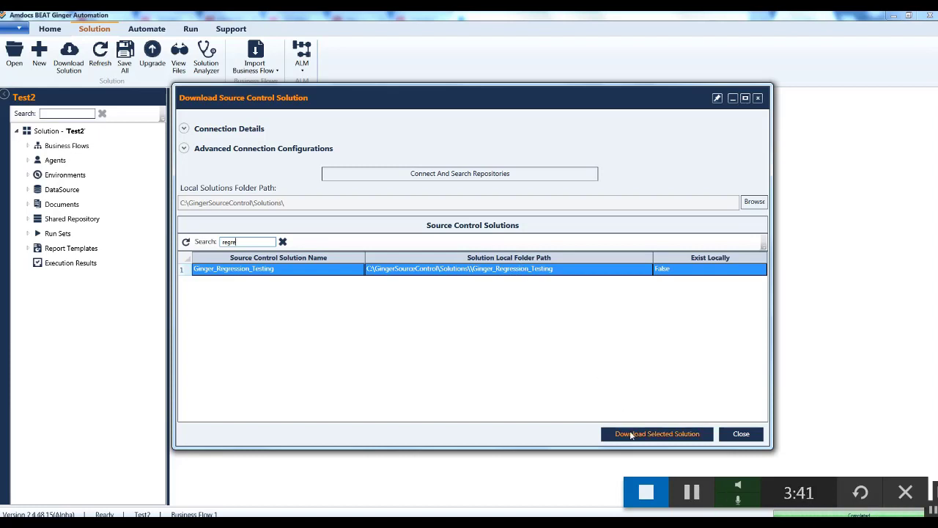
click(631, 433)
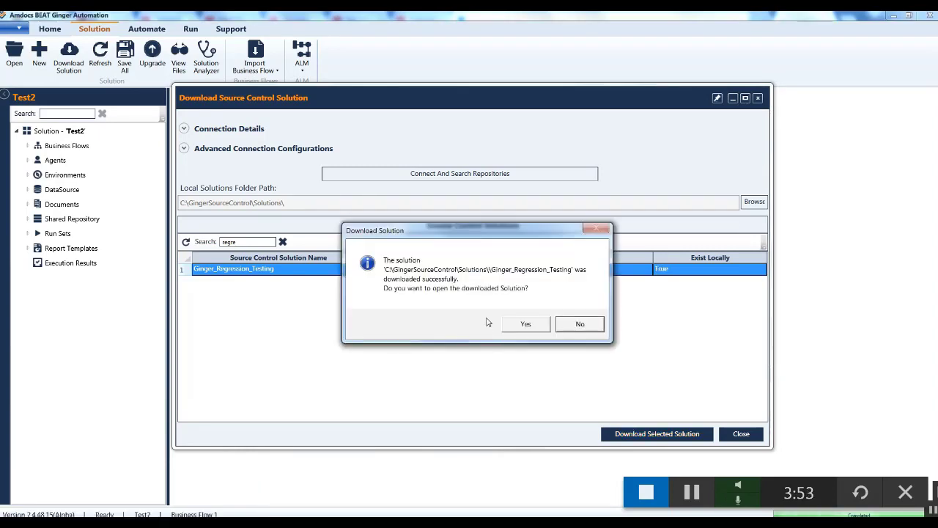
Confirm opening the downloaded Ginger Regression Test solution
click(525, 325)
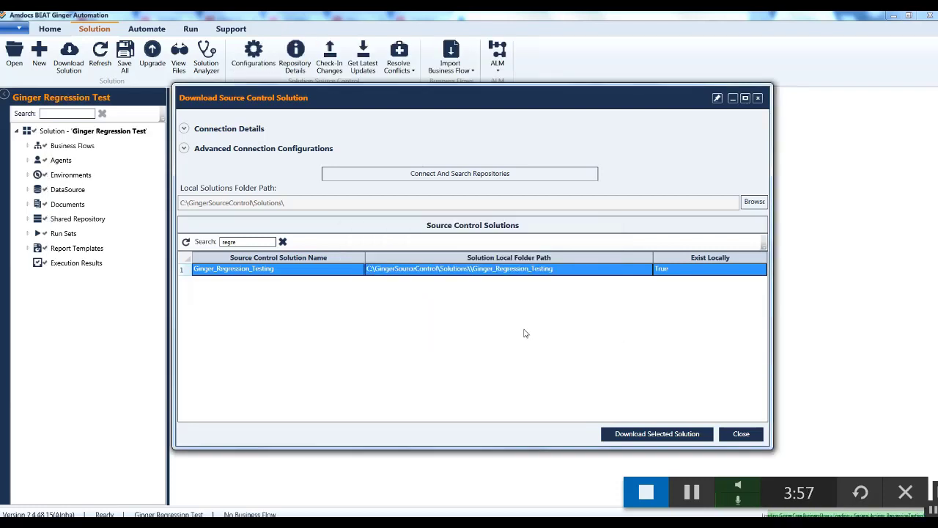